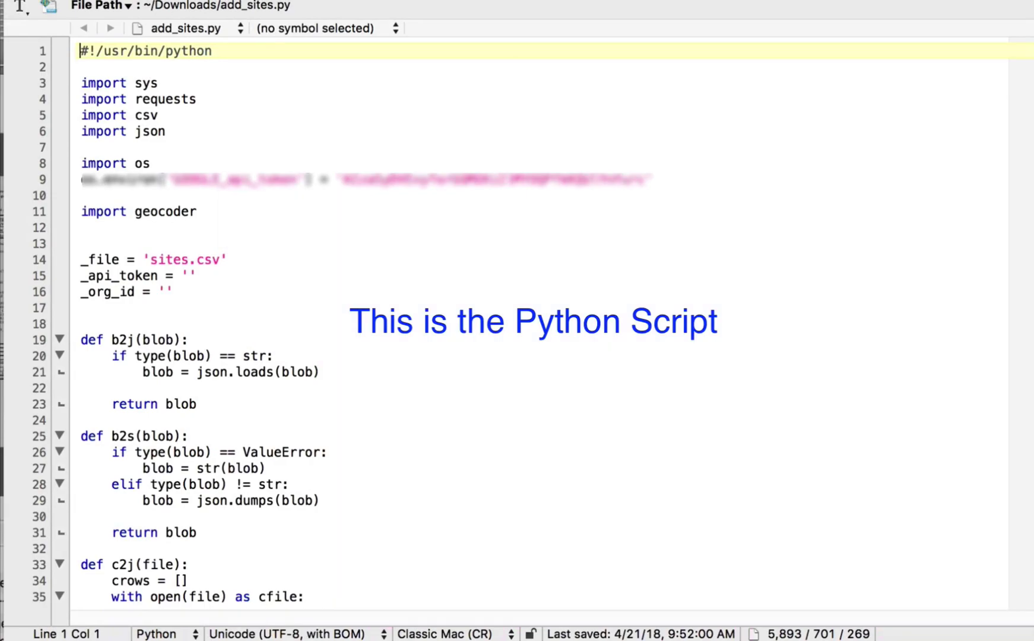
{"action": "scroll", "coordinate": [518, 324], "scroll_direction": "down", "scroll_amount": 15}
{"action": "scroll", "coordinate": [517, 324], "scroll_direction": "down", "scroll_amount": 15}
{"action": "scroll", "coordinate": [517, 322], "scroll_direction": "down", "scroll_amount": 20}
{"action": "scroll", "coordinate": [516, 324], "scroll_direction": "down", "scroll_amount": 18}
{"action": "scroll", "coordinate": [517, 323], "scroll_direction": "down", "scroll_amount": 9}
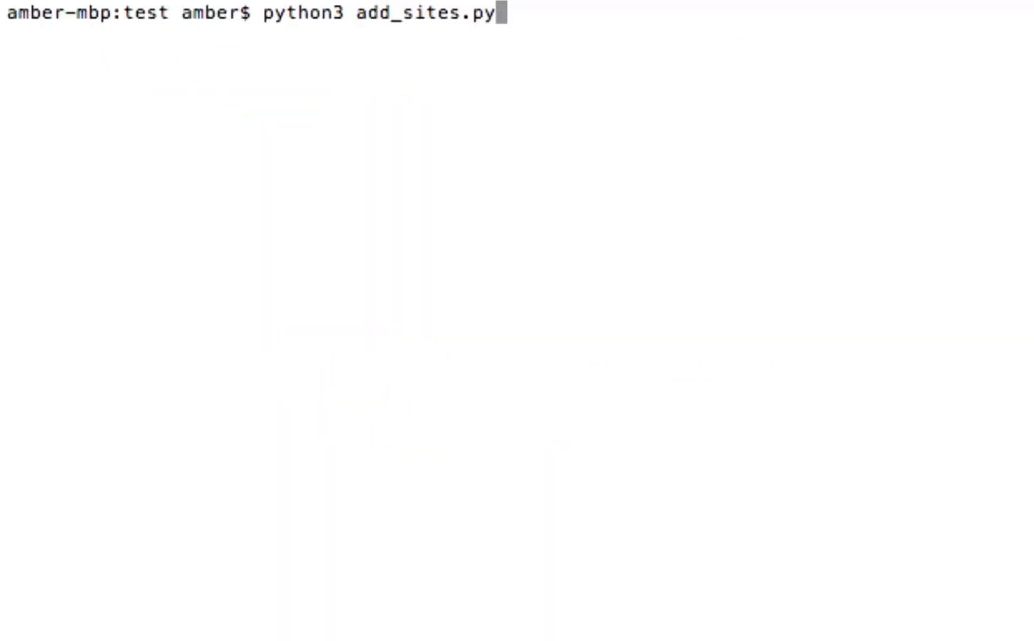
Step: Run python3 add_sites.py to create every store site up to Store_500
{"action": "key", "text": "Return"}
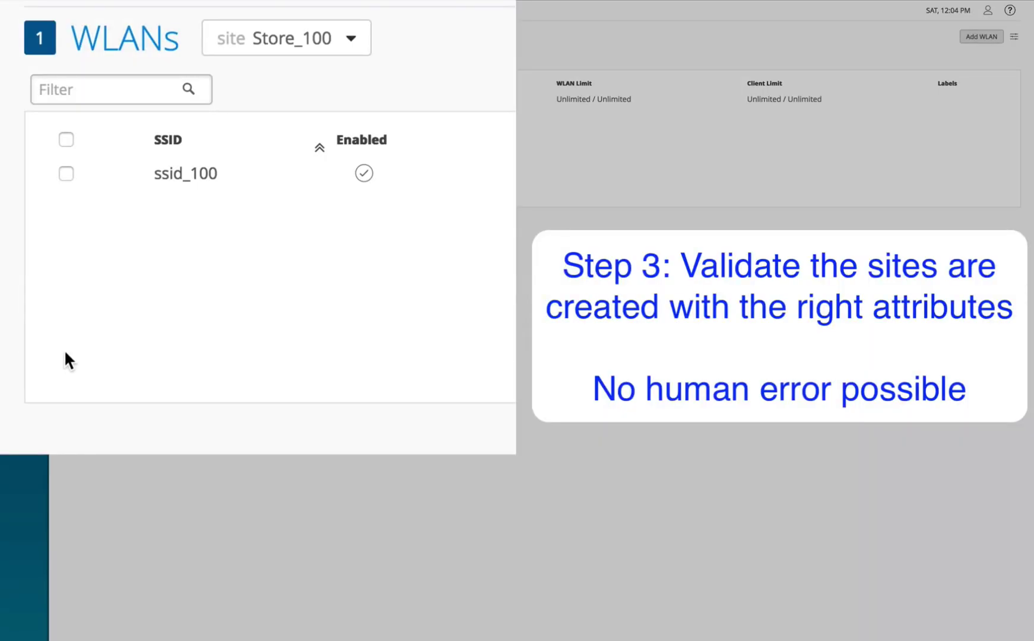
Step: Expand the site dropdown on the WLANs page to list all sites with their labels
{"action": "left_click", "coordinate": [321, 44]}
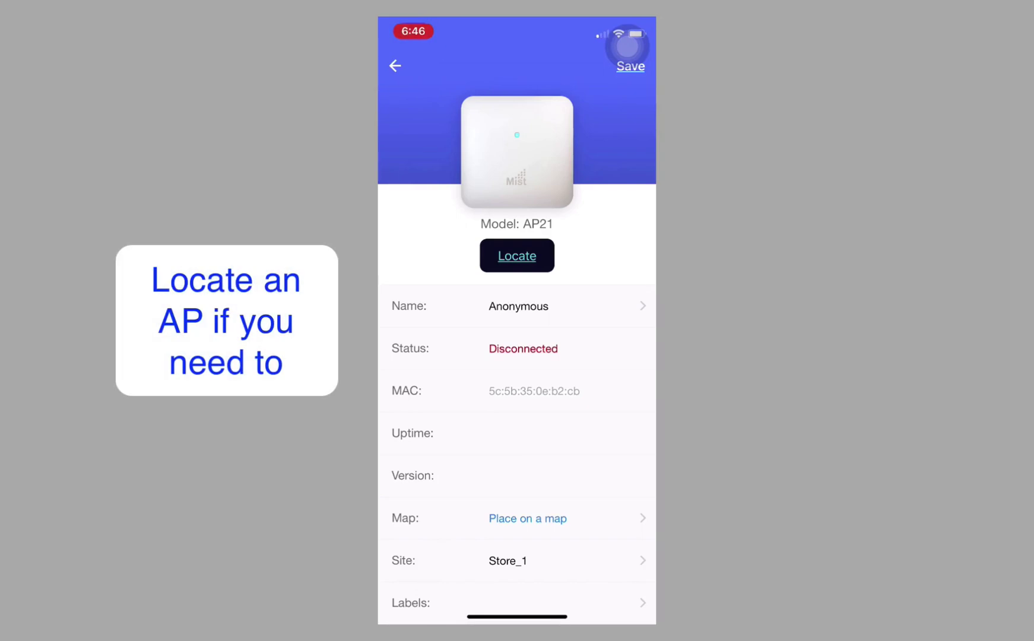
{"action": "left_click", "coordinate": [517, 256]}
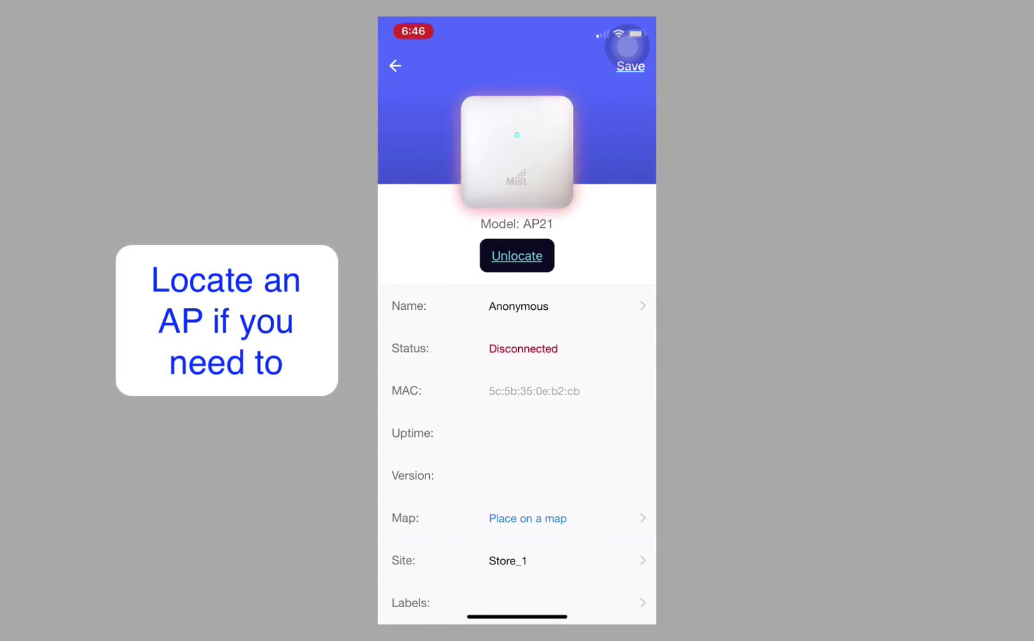
{"action": "left_click", "coordinate": [517, 256]}
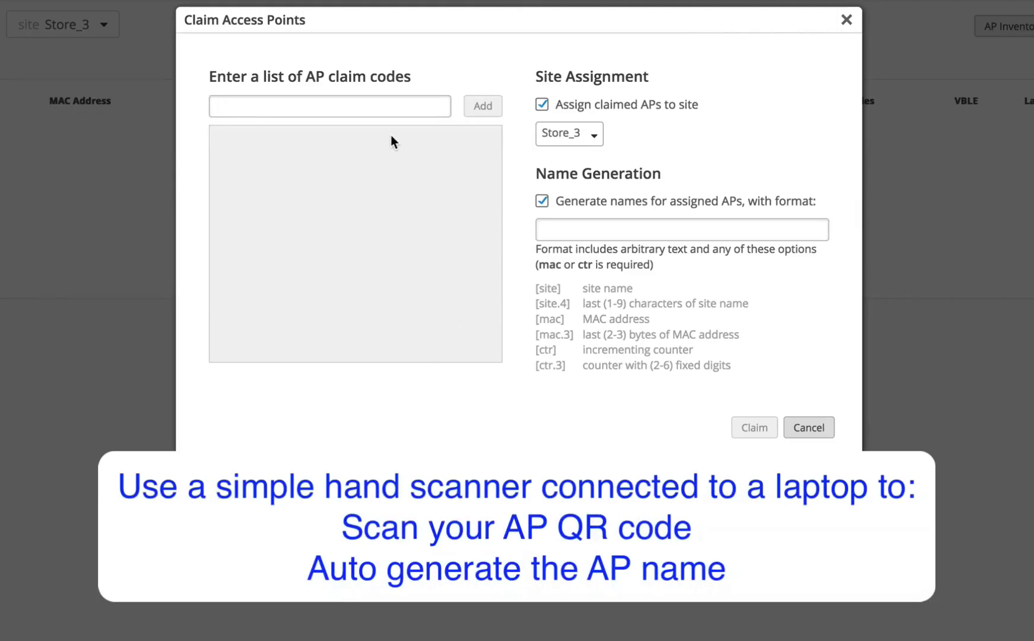
{"action": "type", "text": "WBGTTFJTFYYYVNJ"}
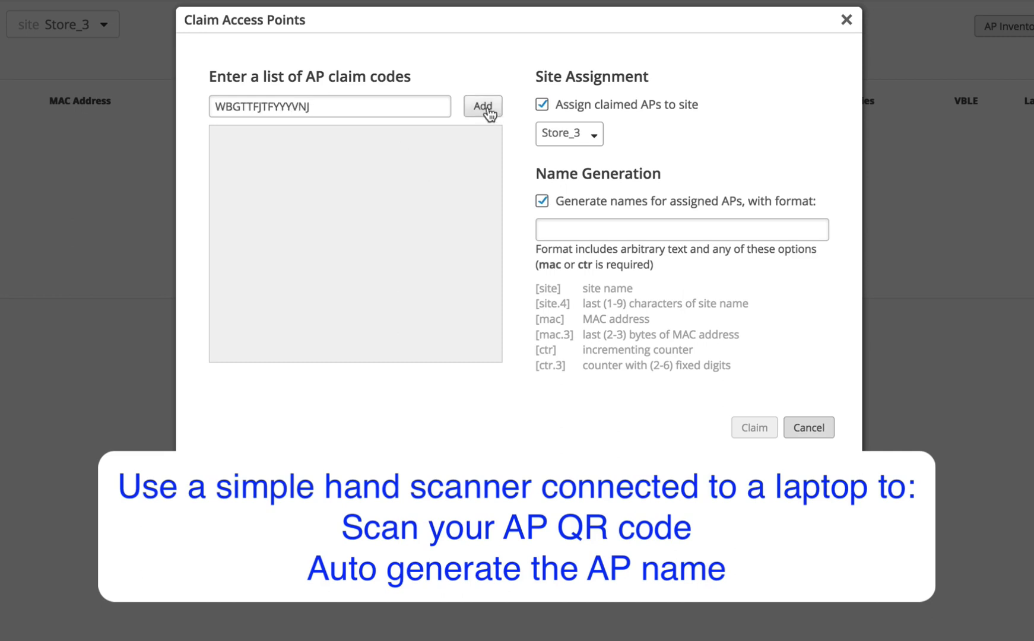
Step: Add the claim code for Store_3 and set the AP name format to Site_3 [mac]
{"action": "left_click", "coordinate": [485, 110]}
{"action": "left_click", "coordinate": [566, 229]}
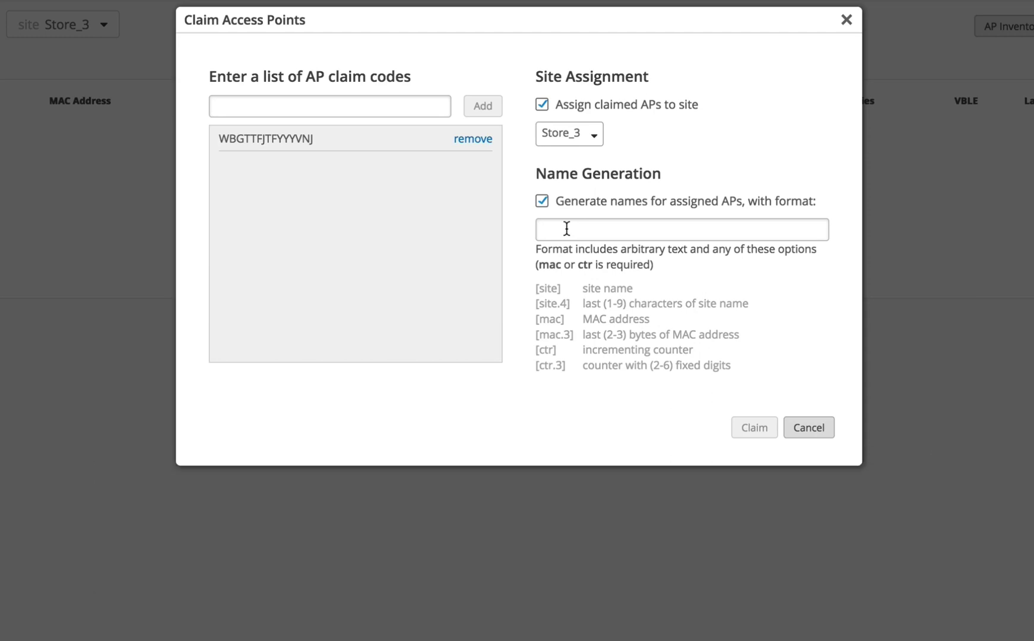
{"action": "type", "text": "Site_3"}
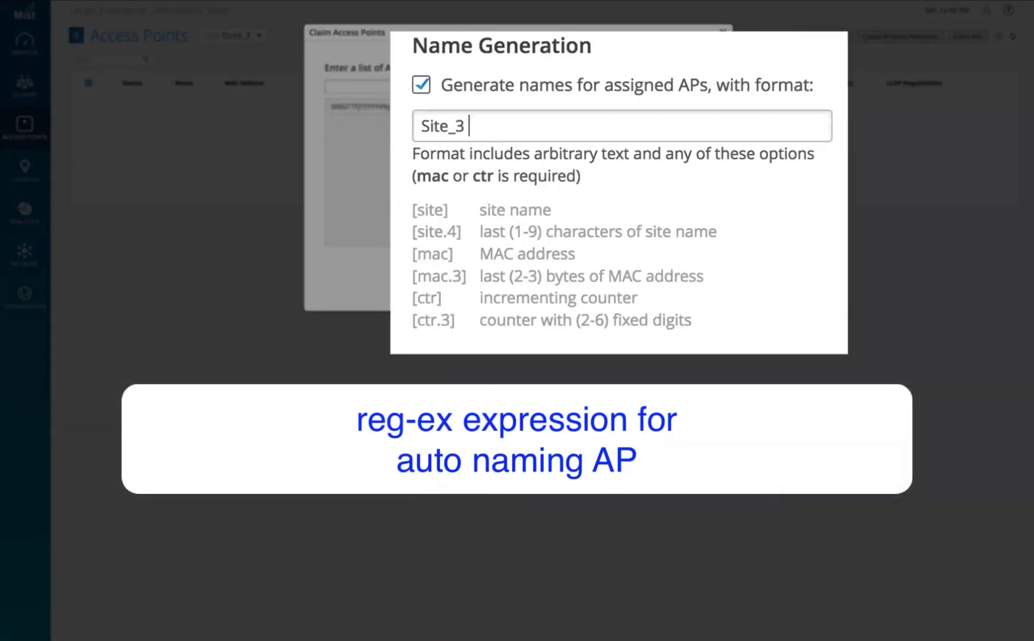
{"action": "type", "text": "[mac]"}
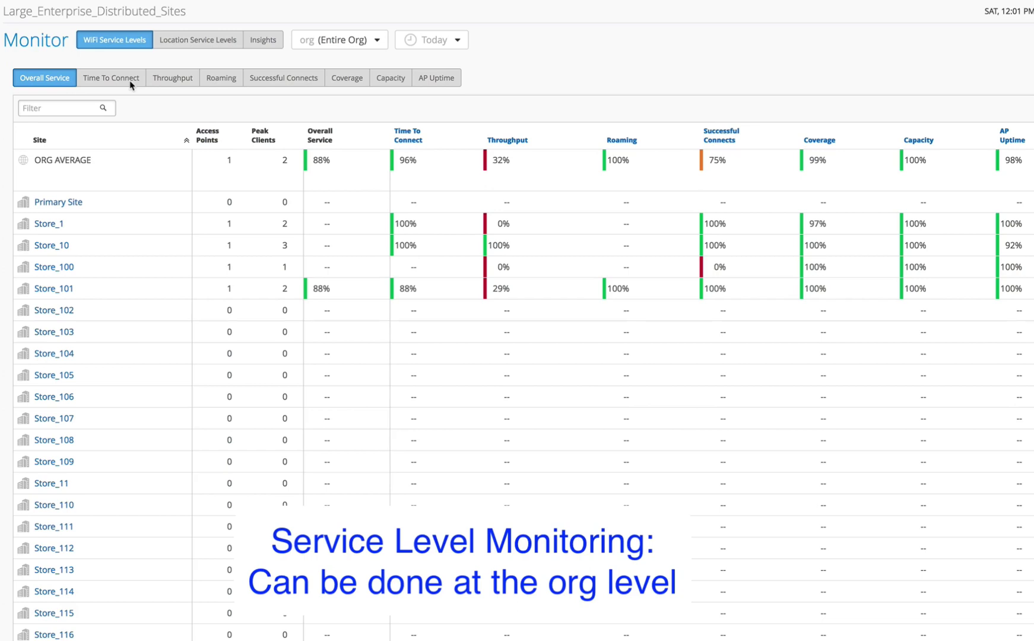
Step: Show the Time To Connect service level results for every site
{"action": "left_click", "coordinate": [131, 82]}
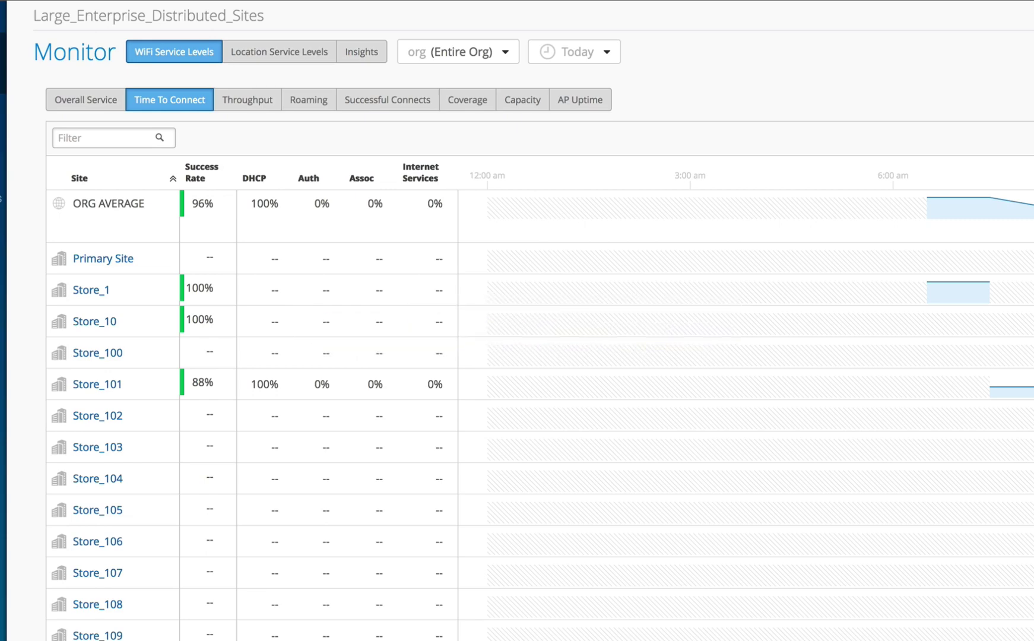
Step: Switch the monitoring scope to the single site Store_1
{"action": "left_click", "coordinate": [495, 54]}
{"action": "left_click", "coordinate": [554, 108]}
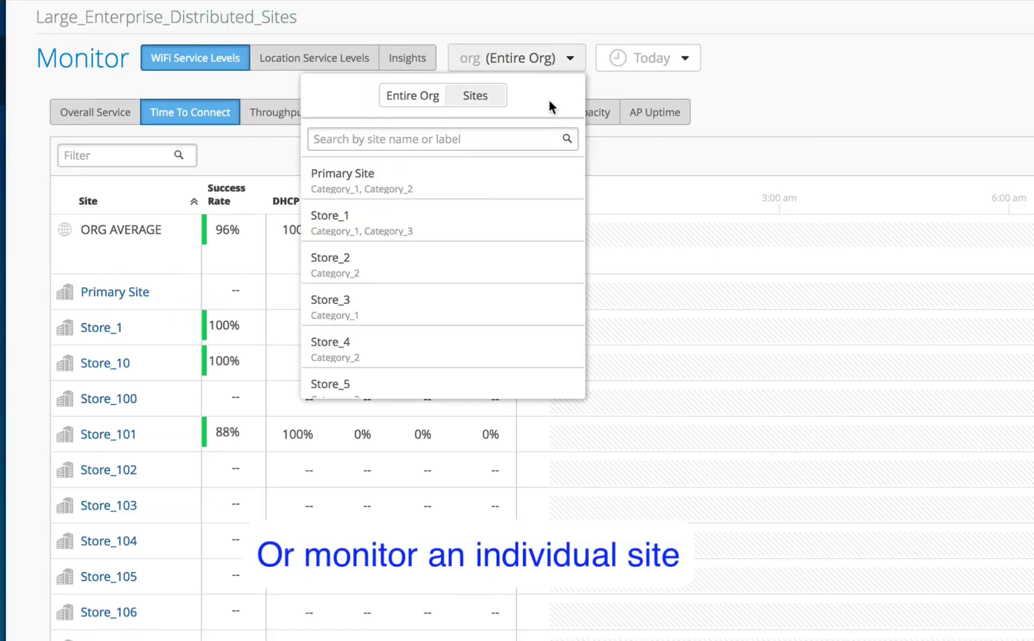
{"action": "left_click", "coordinate": [417, 234]}
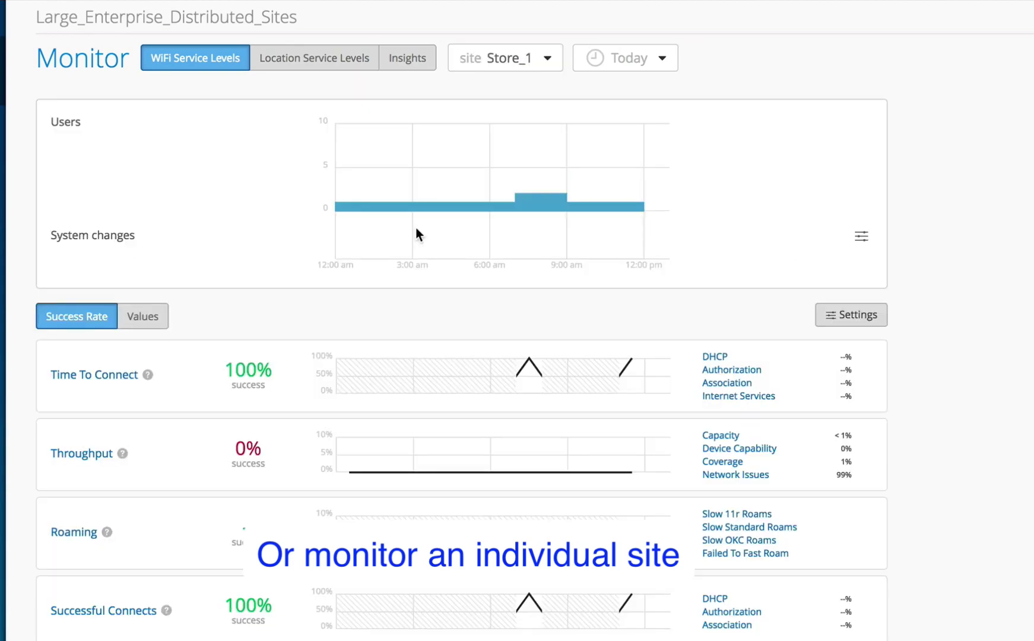